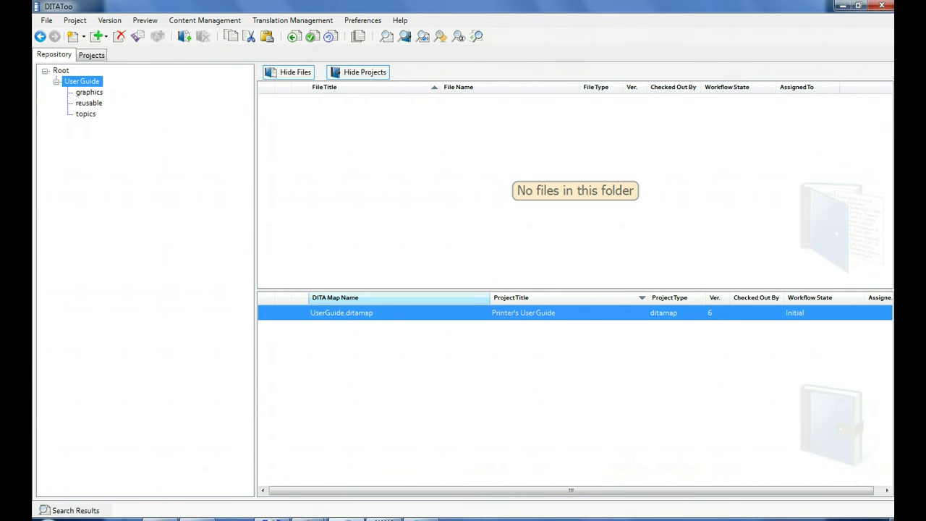
Lock the UserGuide.ditamap project for translation and download its files to the default folder offered.
left_click(292, 20)
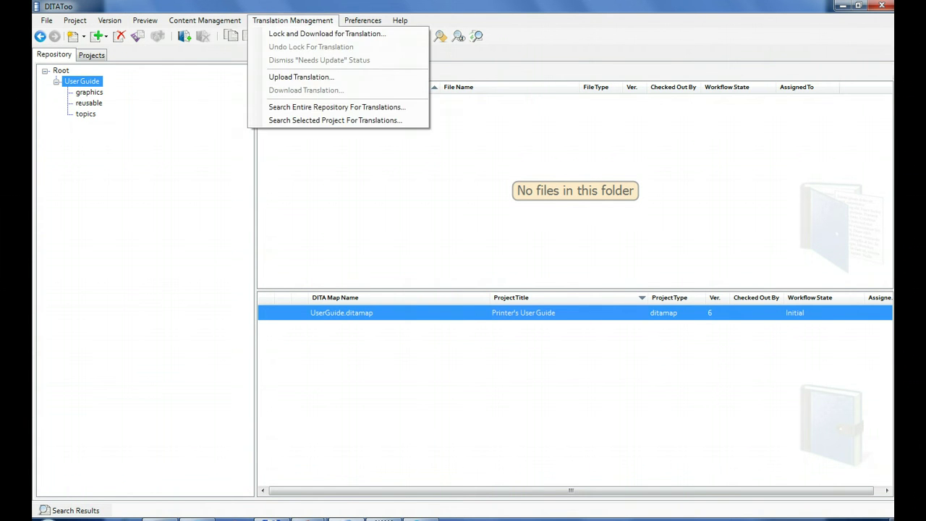
left_click(326, 33)
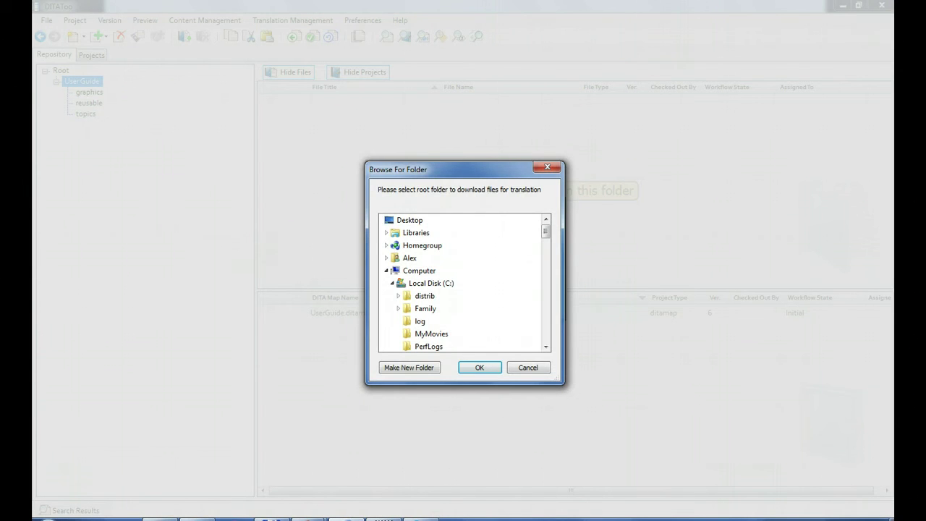
left_click(479, 367)
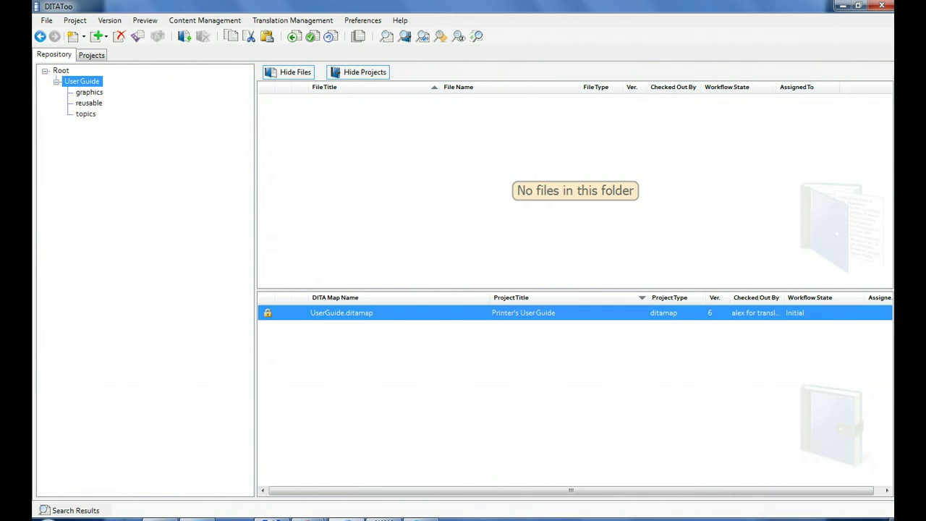
Undo the translation lock on the UserGuide.ditamap project.
left_click(292, 21)
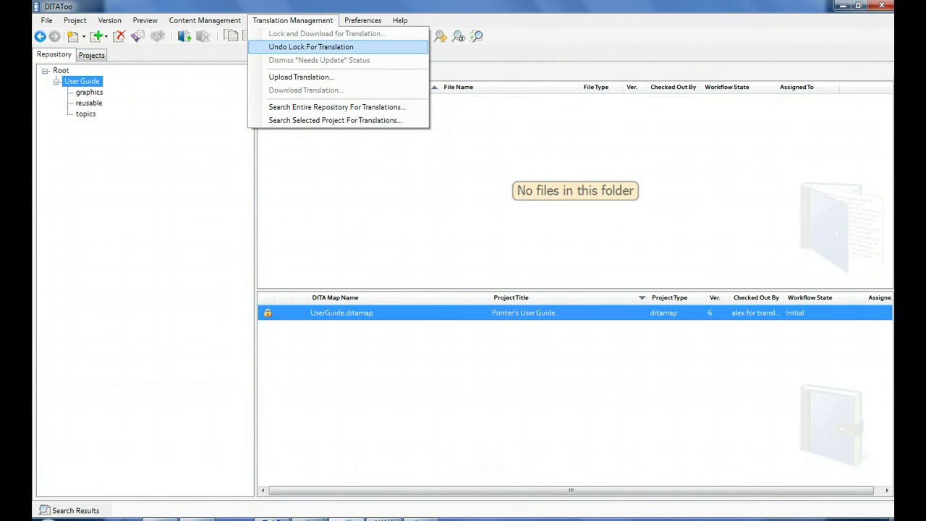
left_click(311, 46)
key("Return")
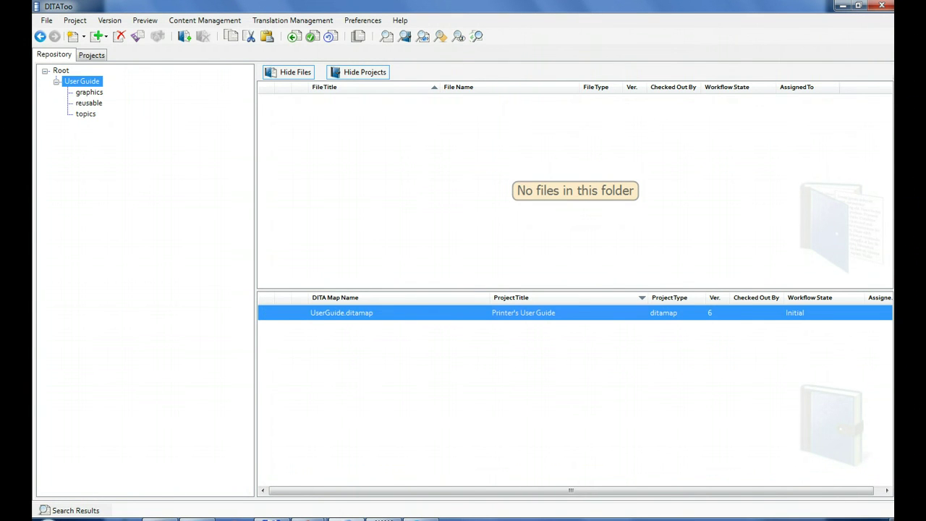
Check out the Overview topic from the topics folder and open it for editing.
left_click(85, 114)
double_click(326, 192)
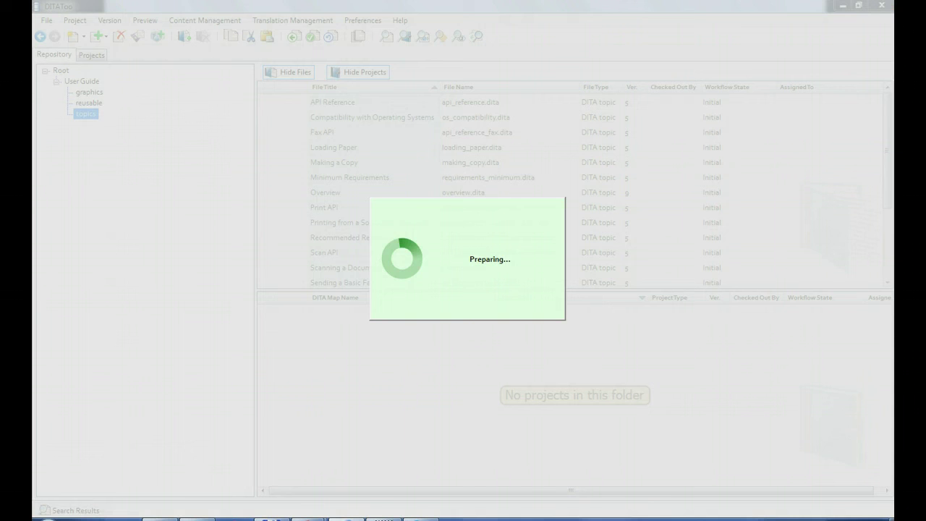
key("Return")
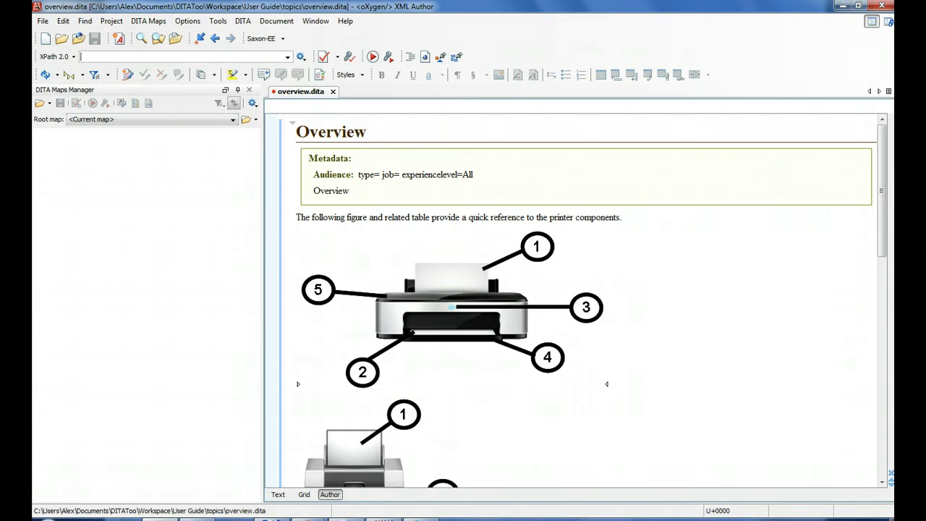
Add the paragraph "This is a new paragraph." after the introductory sentence of the Overview topic.
left_click(622, 217)
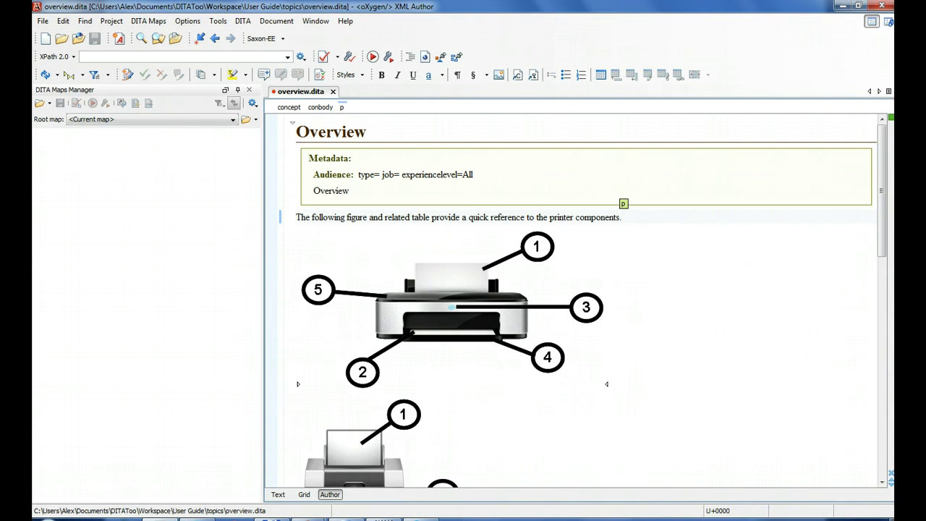
key("Return")
key("Return")
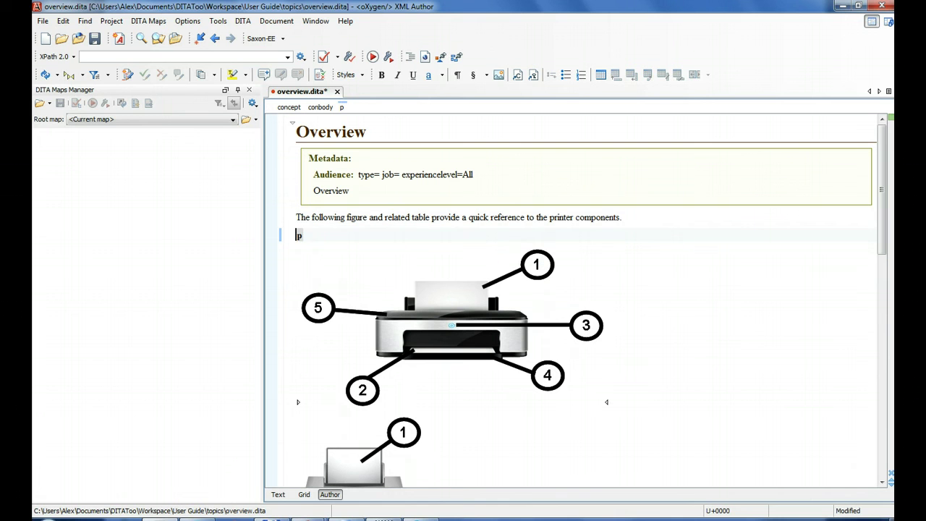
type("This is a new paragraph.")
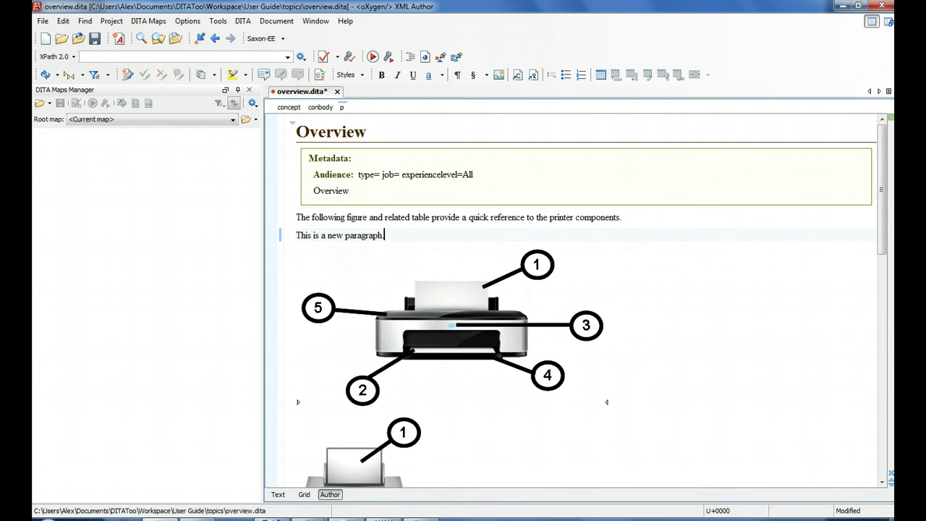
Add another paragraph reading "One more paragraph." below the new one, then save and close overview.dita.
key("Return")
key("Return")
type("One more ")
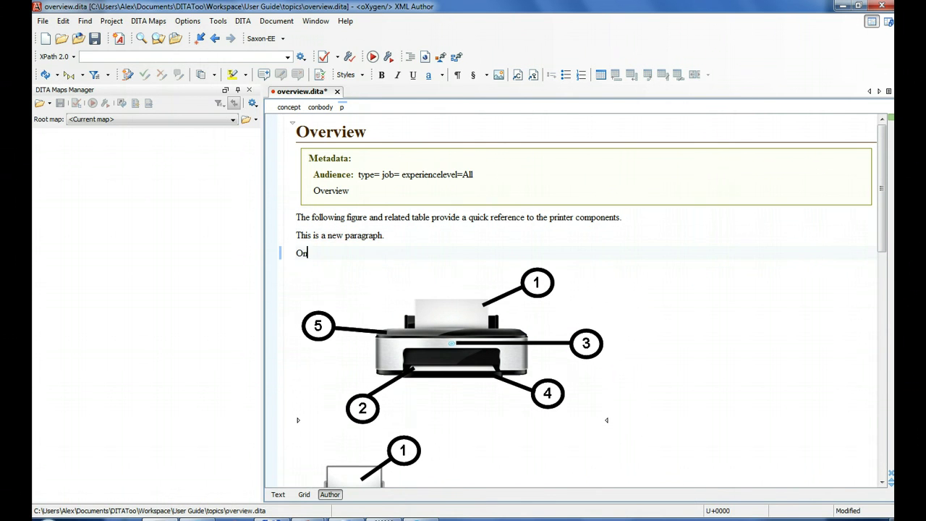
type("parah")
key("BackSpace")
type("graph.")
key("ctrl+s")
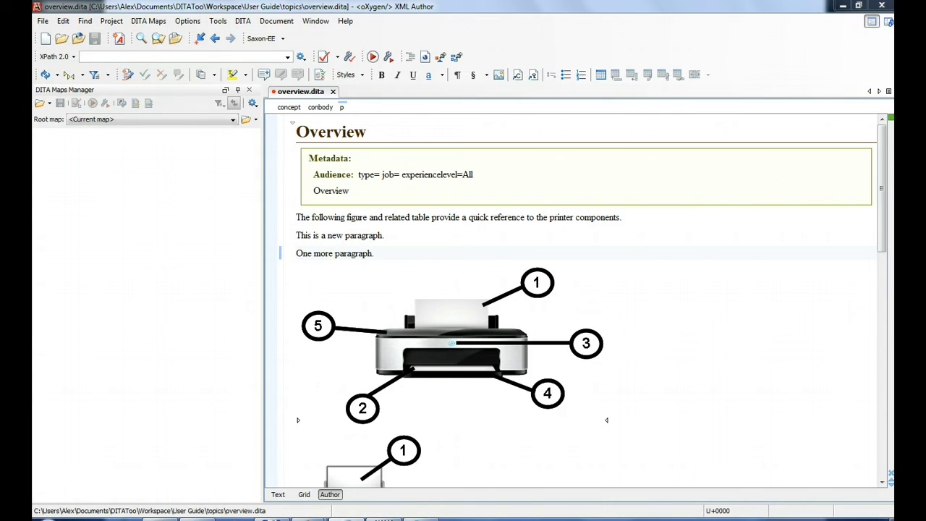
left_click(333, 91)
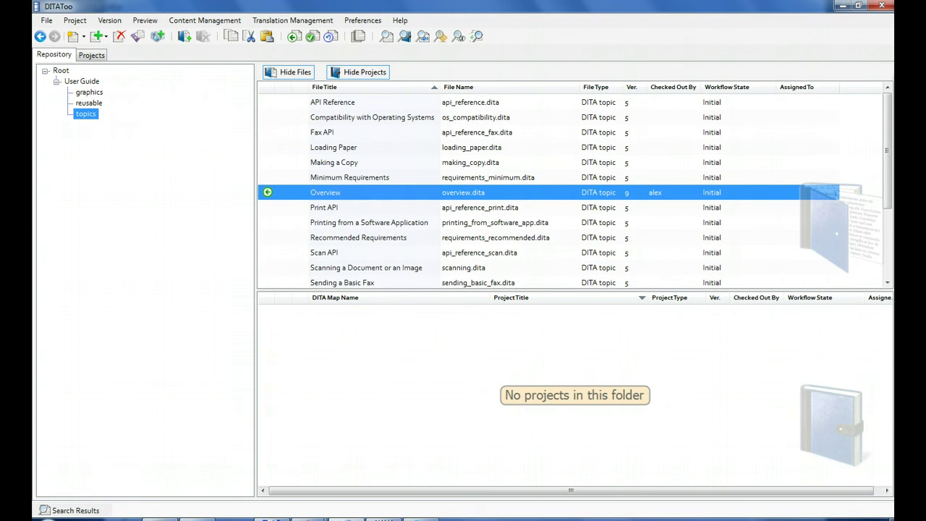
Check in the Overview topic with the comment "two paragraphs added.".
right_click(427, 194)
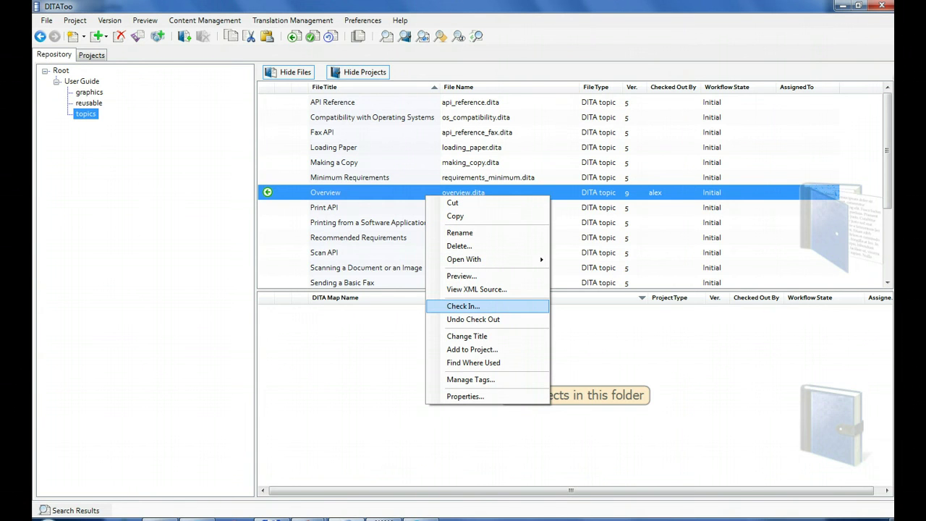
key("Return")
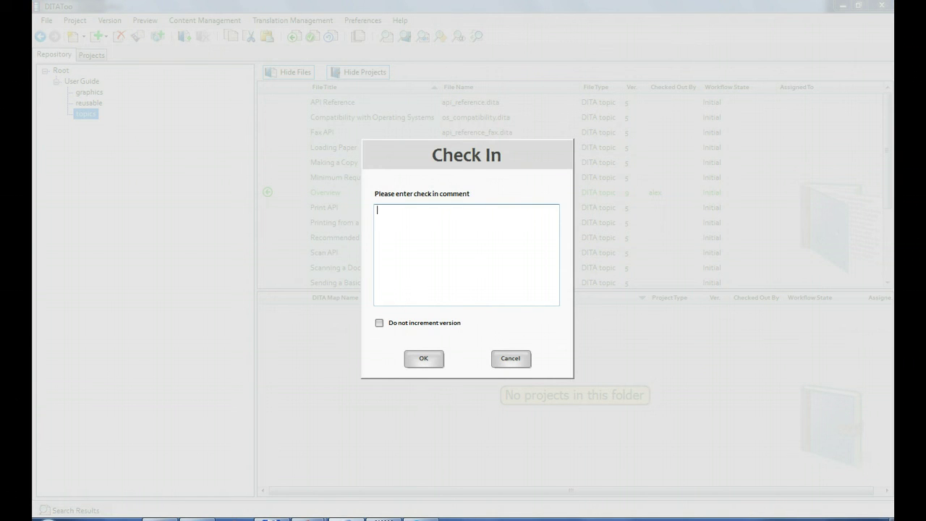
type("two paragraphs added.")
key("Return")
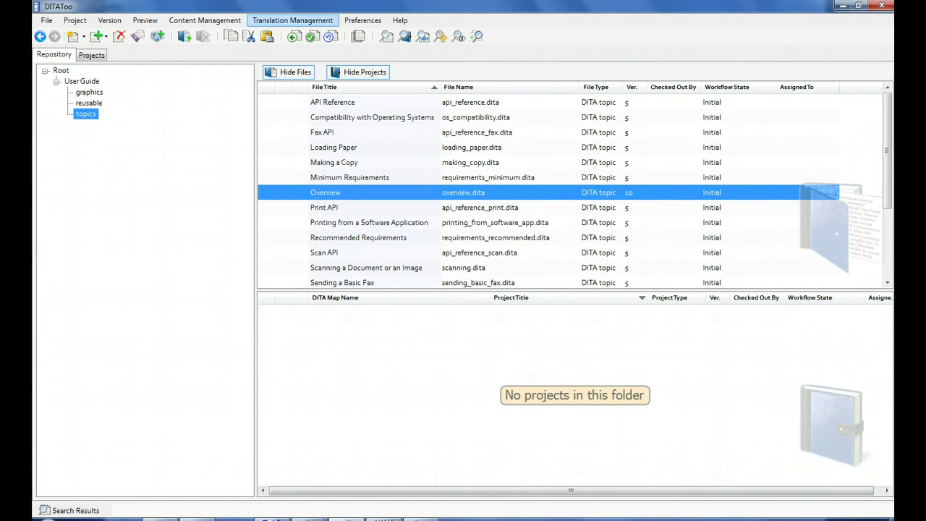
Start a translation upload and choose UserGuide DE.zip from the DITAToo_Demo translated folder as the archive.
left_click(292, 21)
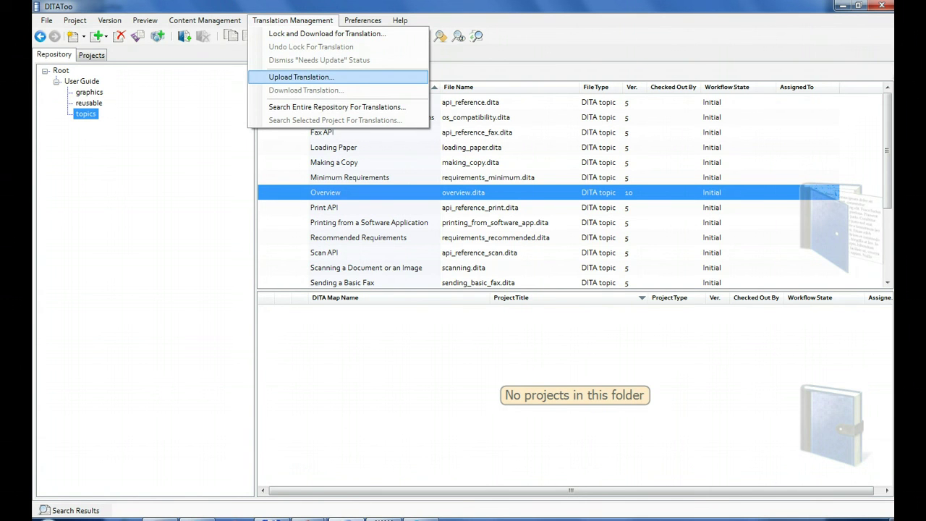
key("Return")
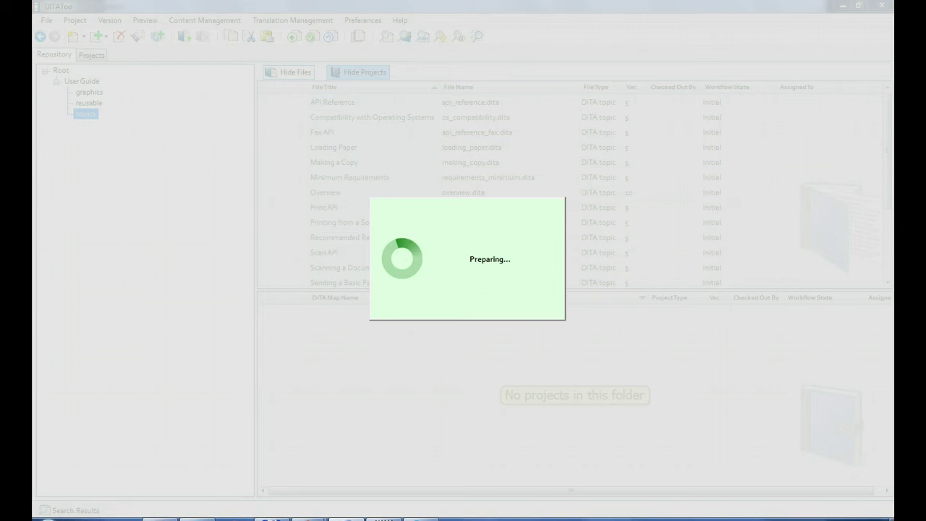
key("Return")
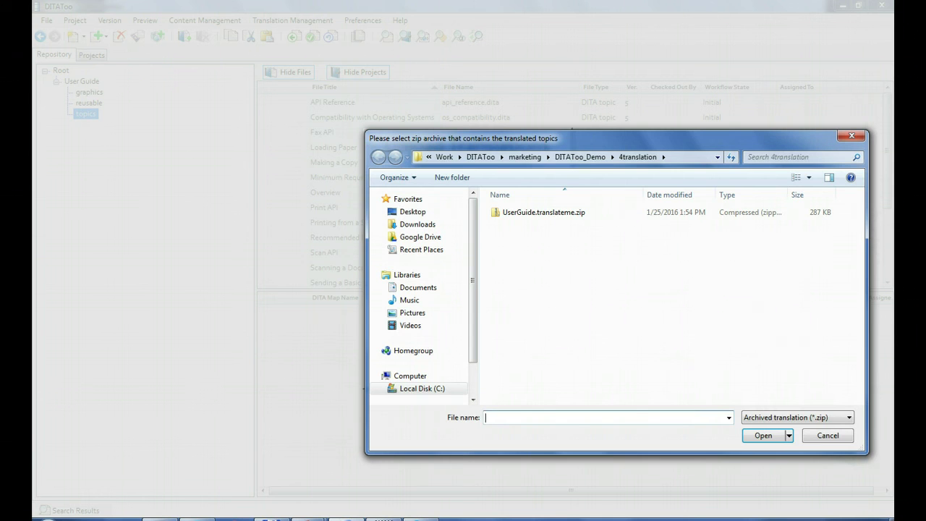
left_click(579, 157)
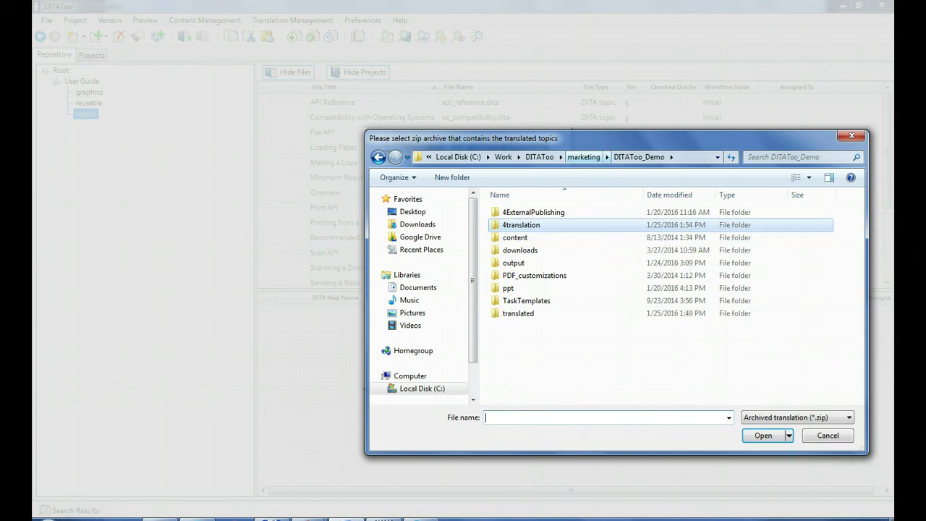
double_click(519, 314)
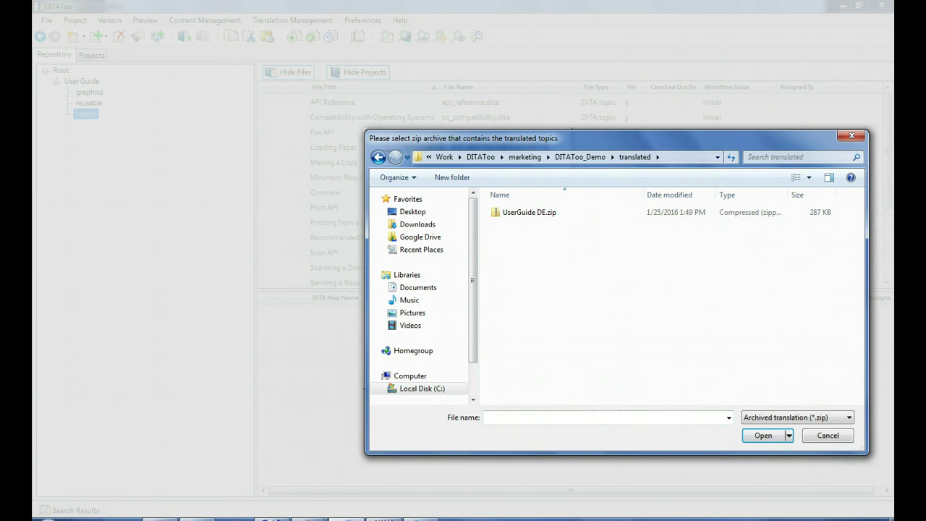
left_click(530, 213)
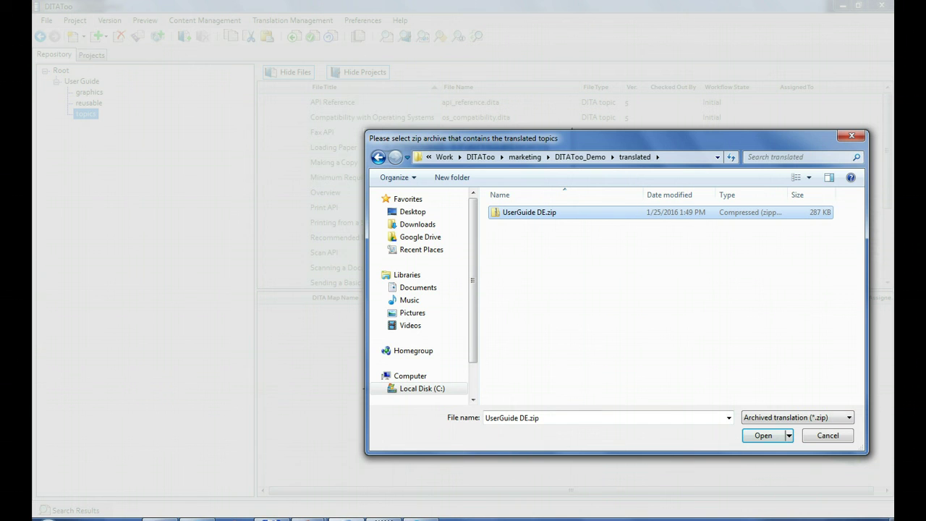
key("Return")
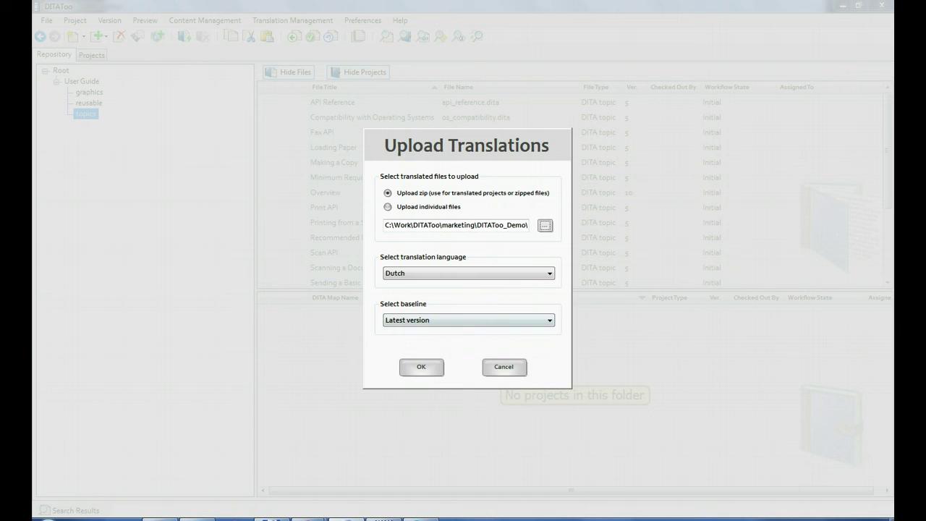
Set the upload's baseline to UG Release 1.0 and its translation language to German.
left_click(549, 321)
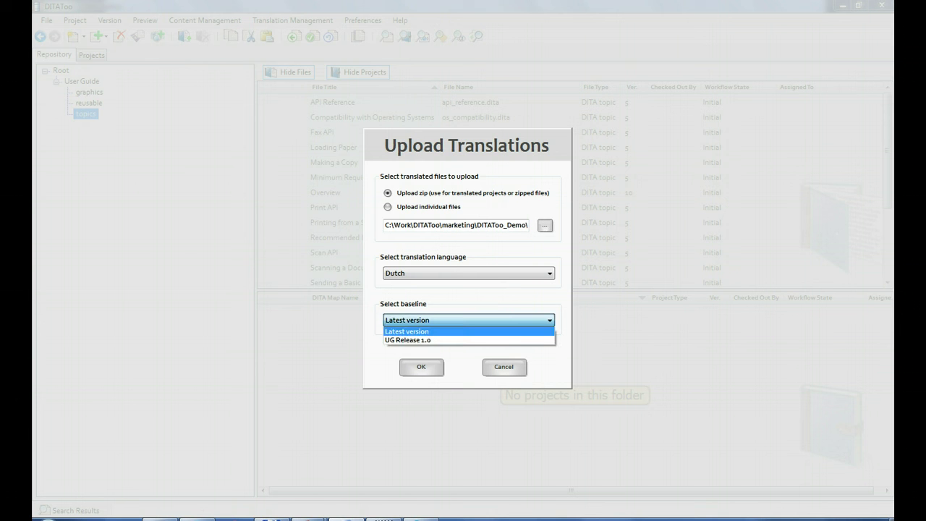
key("Down")
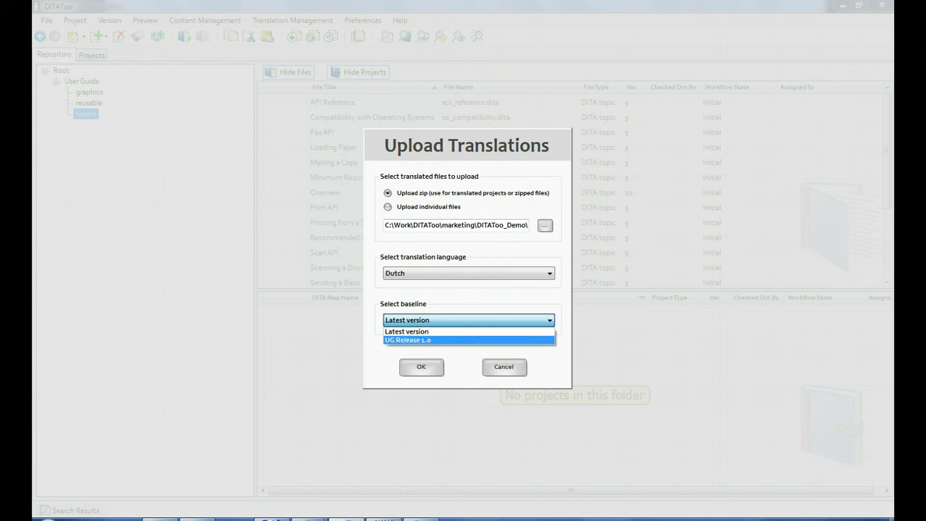
key("Return")
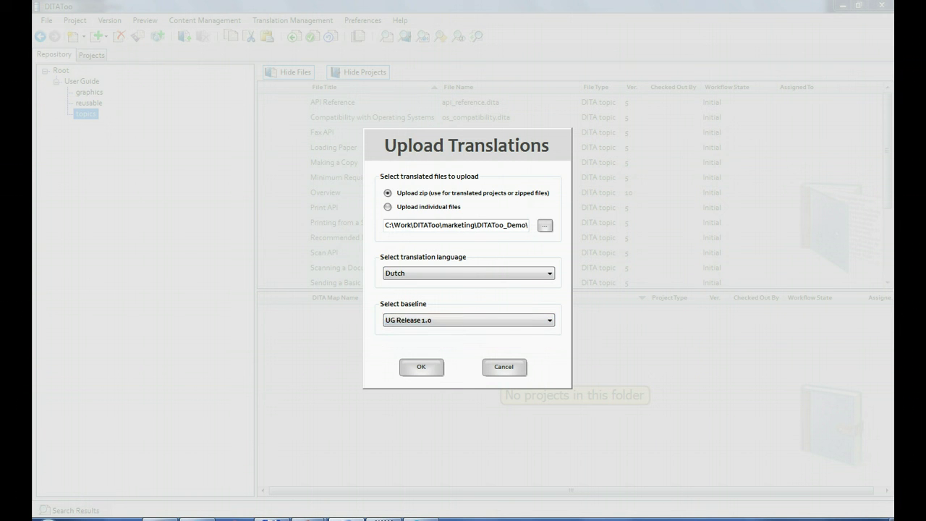
left_click(549, 273)
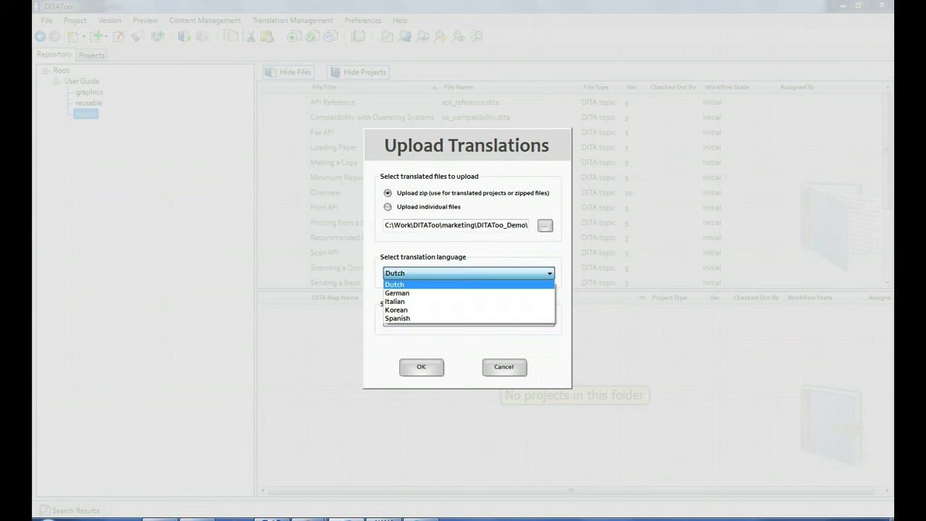
key("Down")
key("Return")
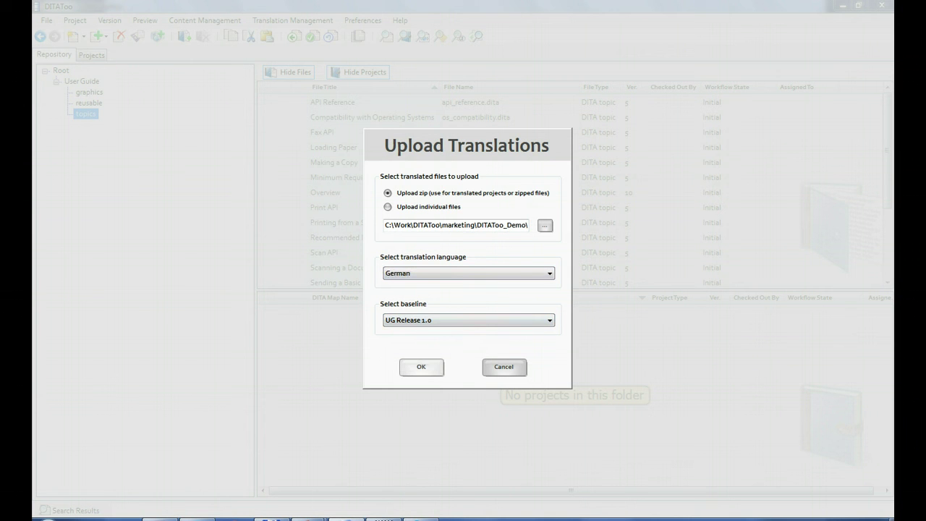
Run the translation upload, ignoring all warnings in the current operation.
left_click(421, 367)
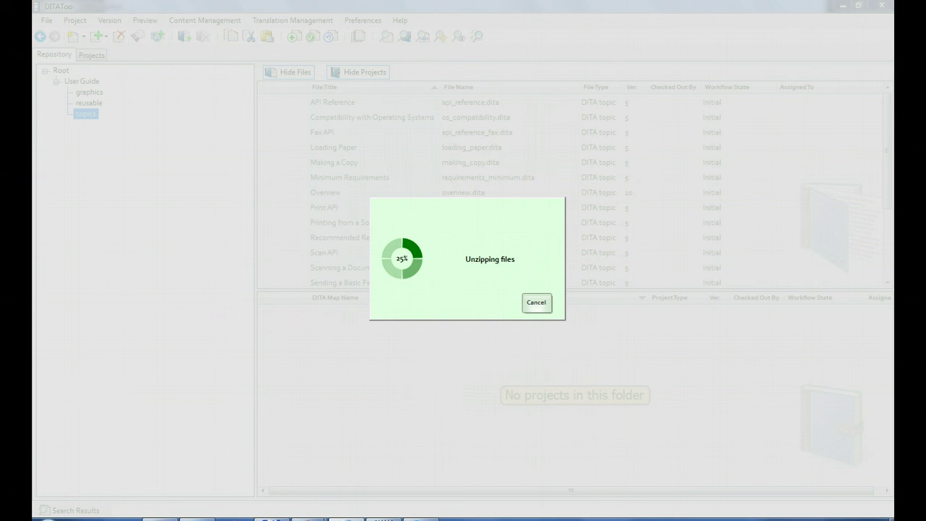
left_click(414, 319)
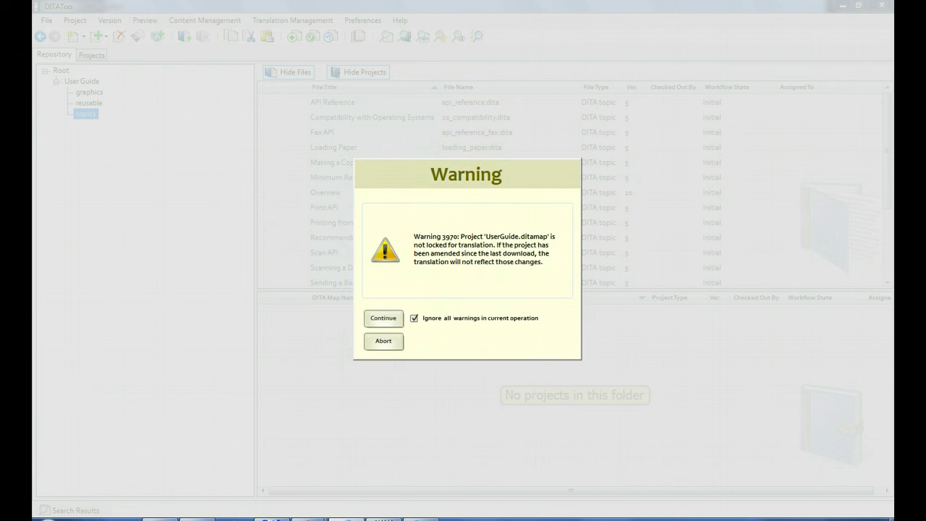
left_click(383, 318)
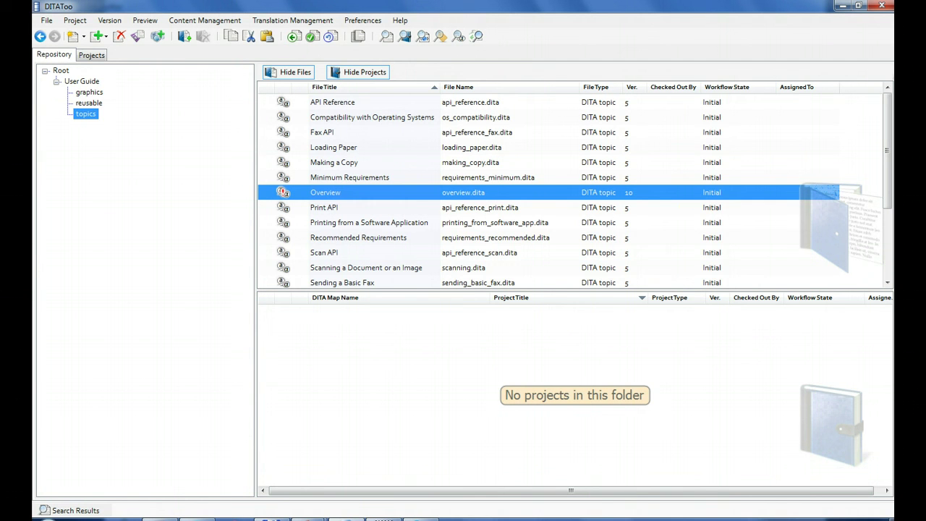
Select the UserGuide.ditamap project in the User Guide folder and open its publish settings.
left_click(82, 81)
left_click(342, 313)
left_click(74, 20)
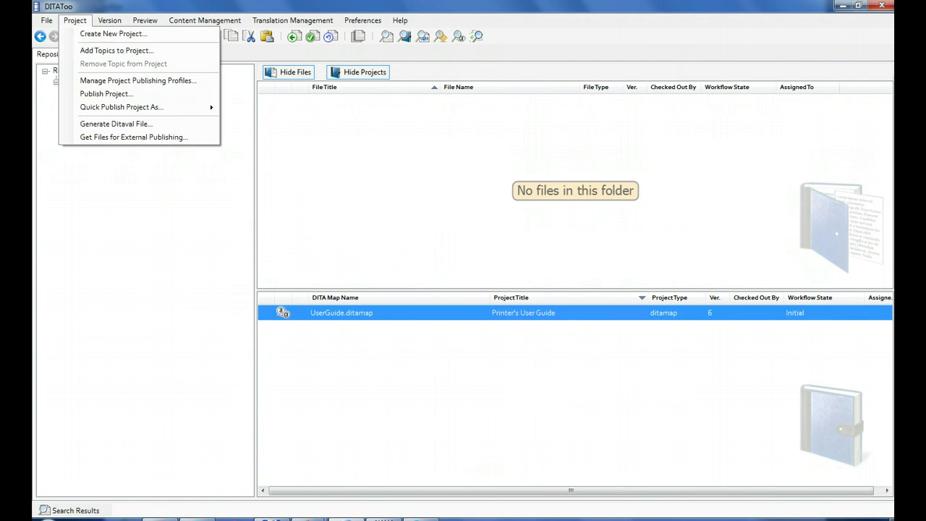
left_click(166, 80)
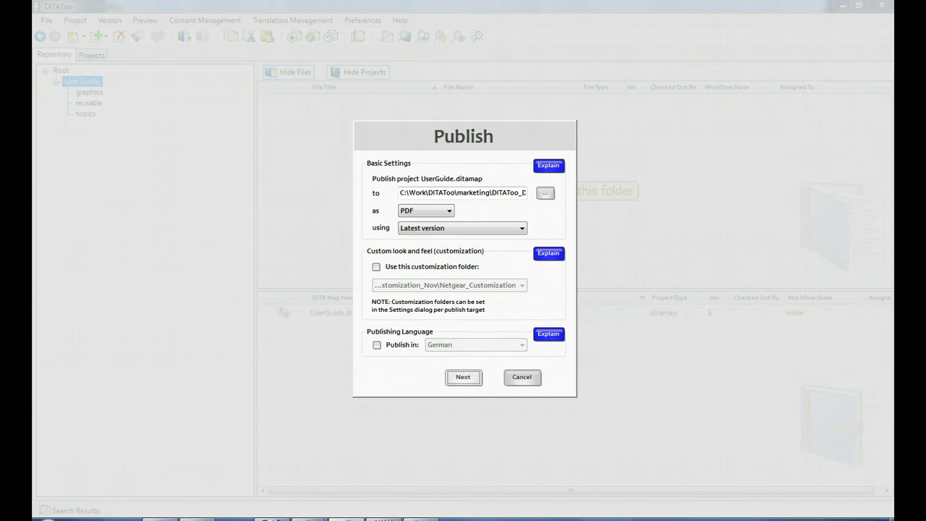
Set the publish version to UG Release 1.0 and the publishing language to German, and cancel without publishing.
left_click(522, 228)
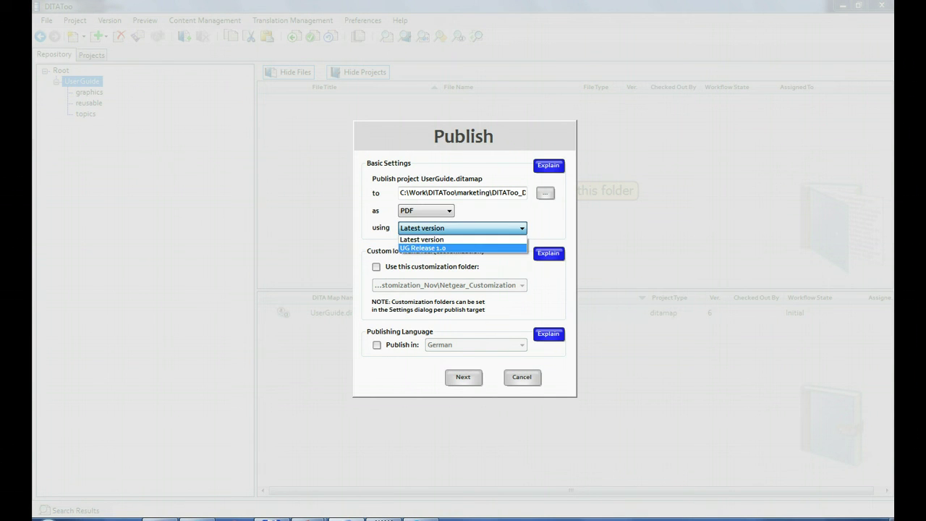
left_click(456, 249)
left_click(377, 345)
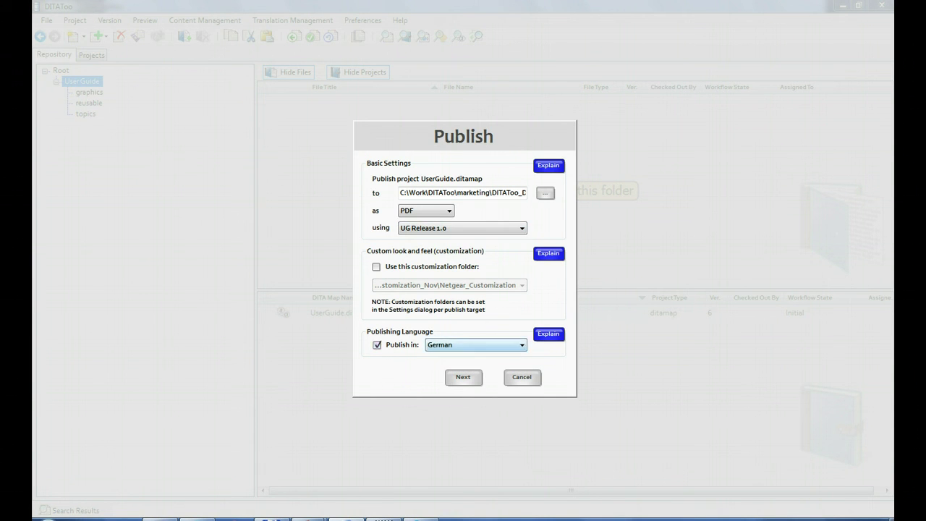
left_click(522, 345)
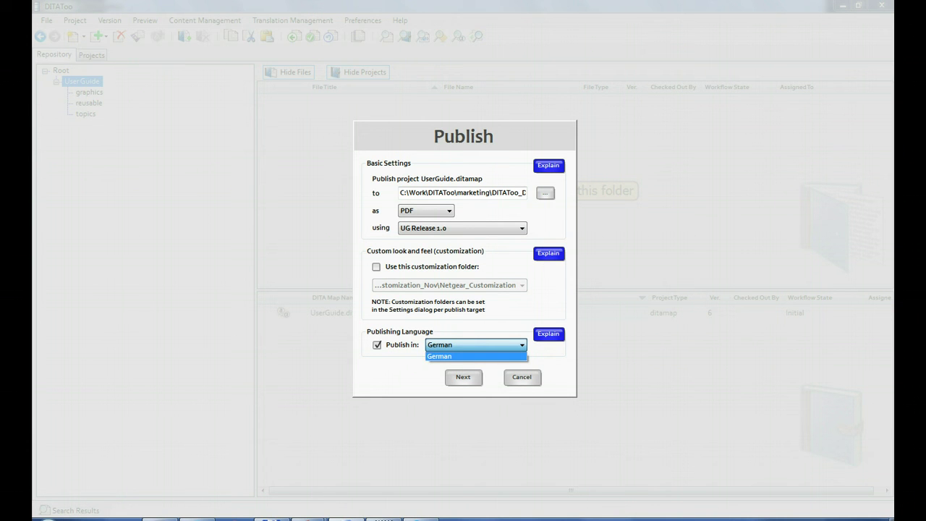
left_click(476, 356)
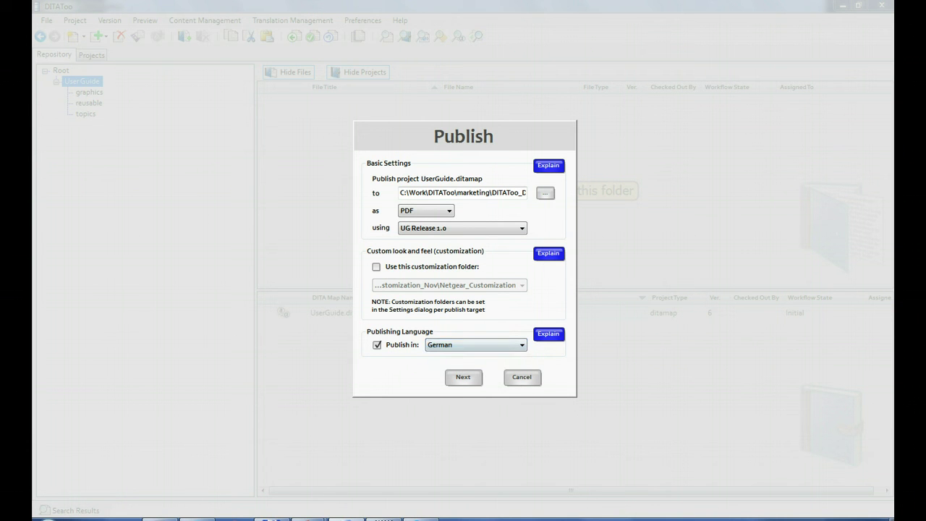
left_click(522, 378)
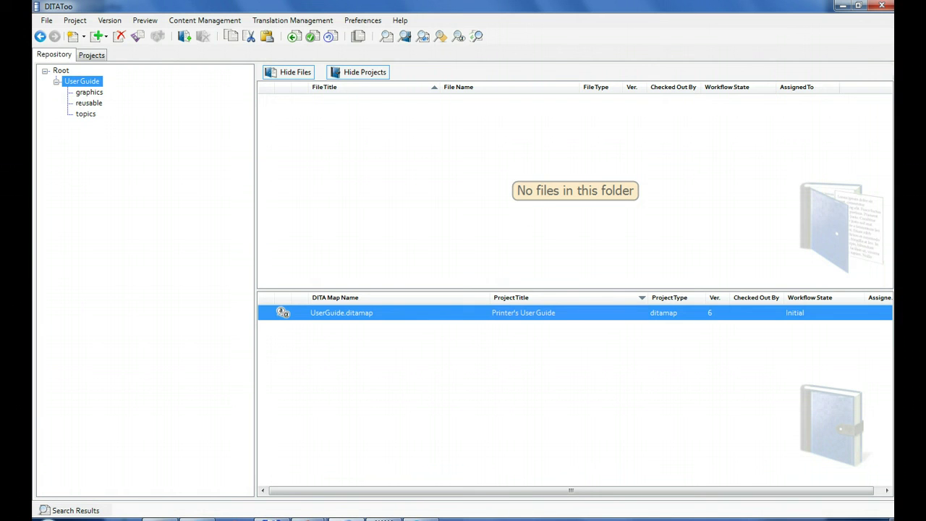
Start getting the project's files for external publishing and enable the German translation.
left_click(75, 20)
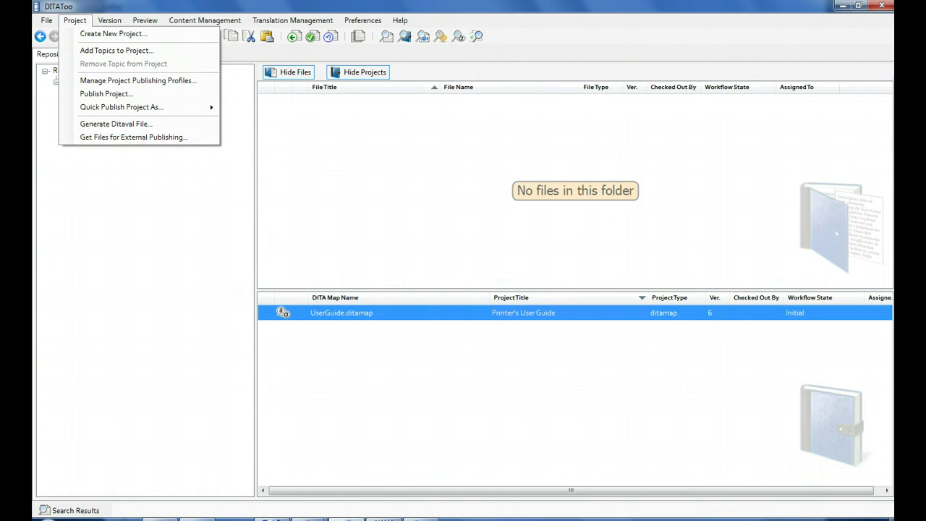
left_click(134, 137)
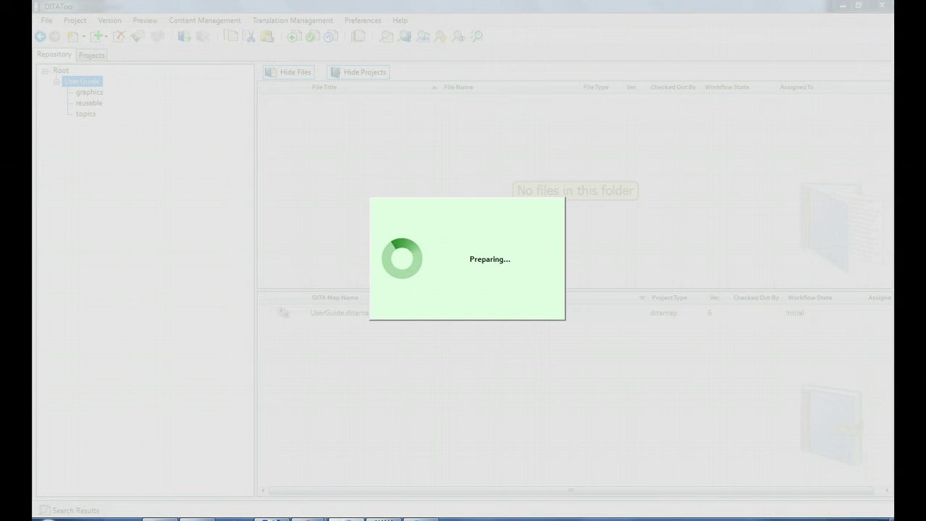
left_click(379, 326)
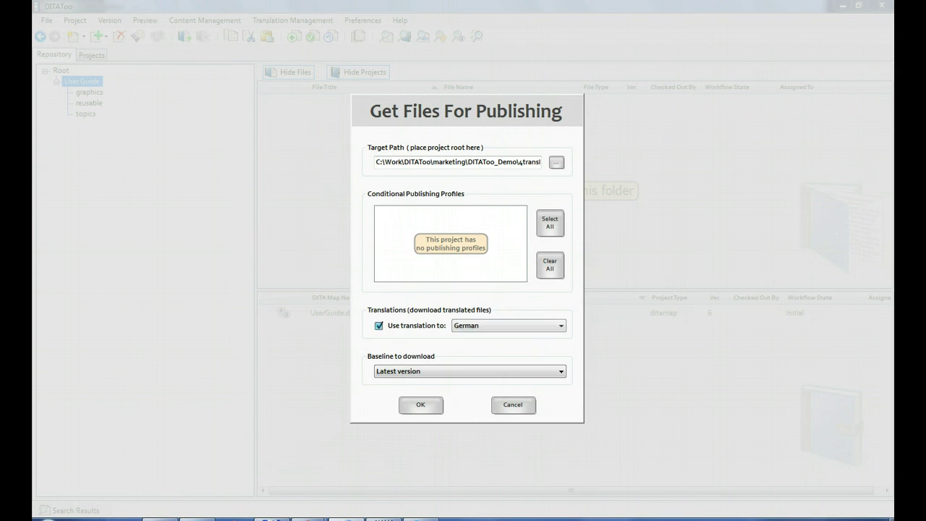
left_click(509, 326)
left_click(465, 336)
Choose UG Release 1.0 as the baseline to download, and cancel without getting the files.
left_click(470, 371)
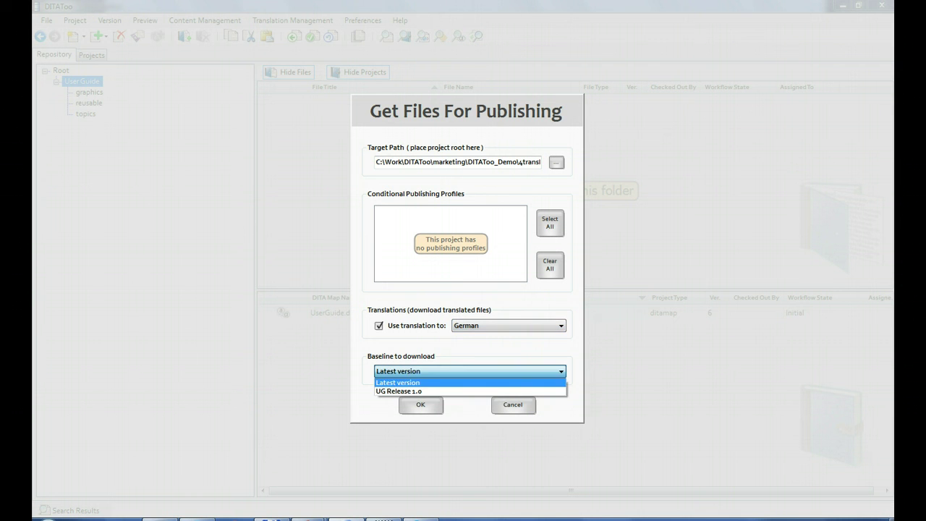
left_click(470, 391)
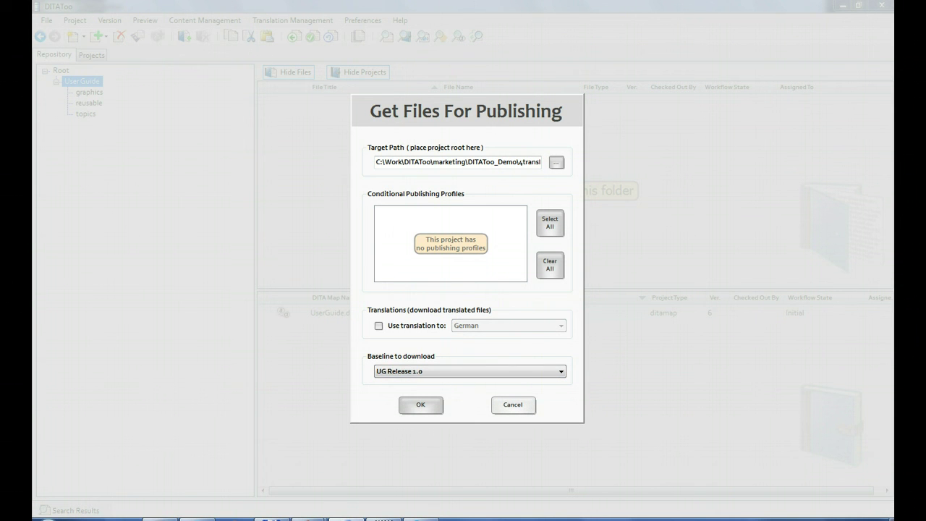
left_click(513, 405)
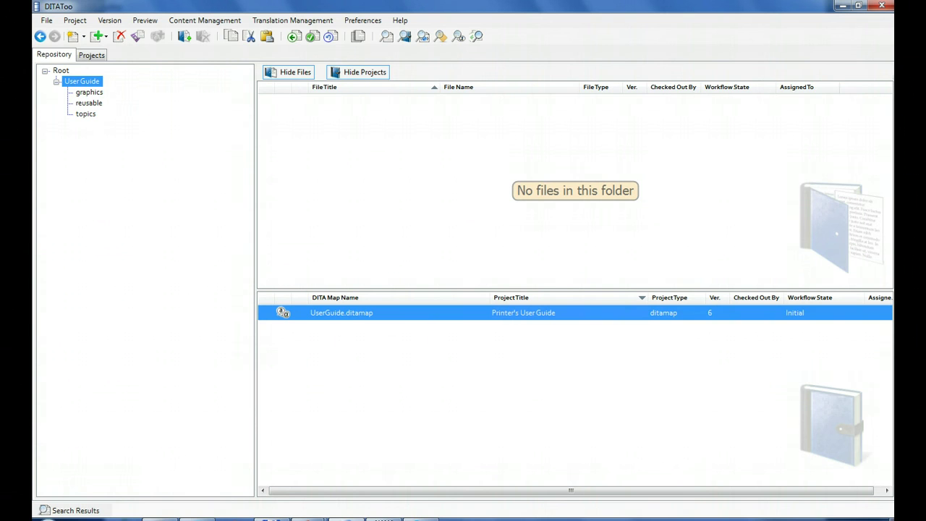